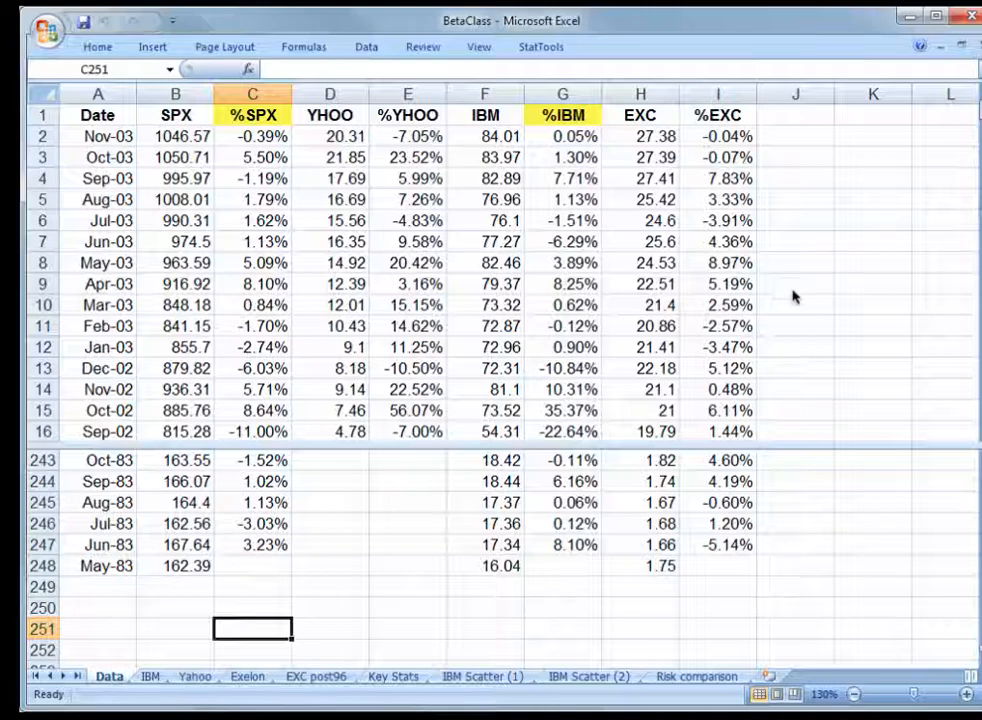
Create a new StatTools data set for the Data worksheet, keeping the default name.
click(541, 50)
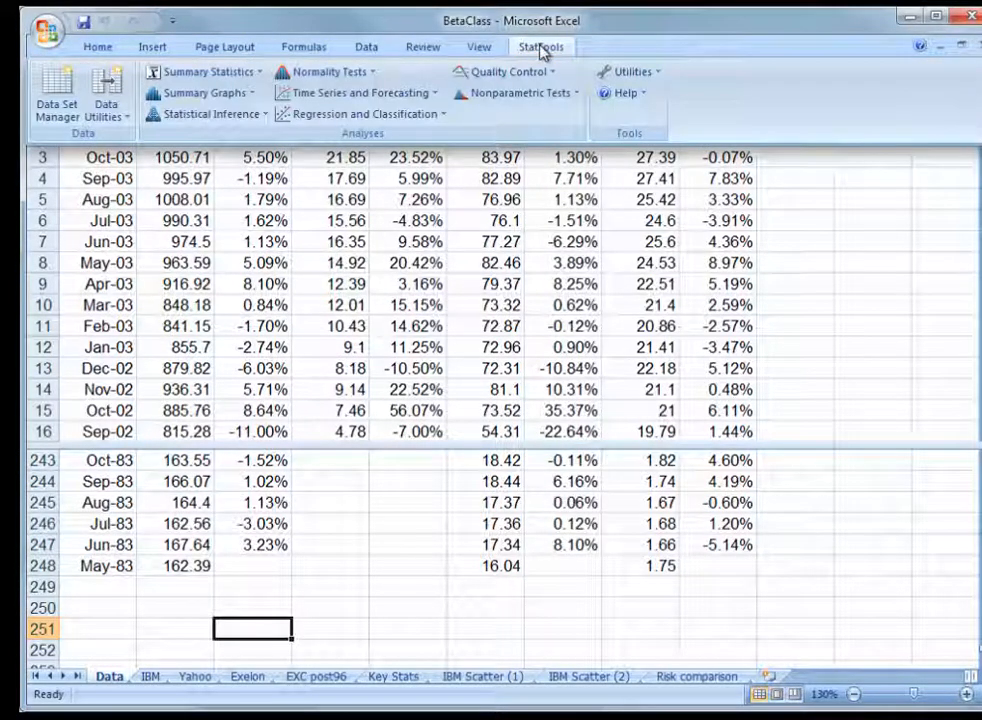
click(60, 100)
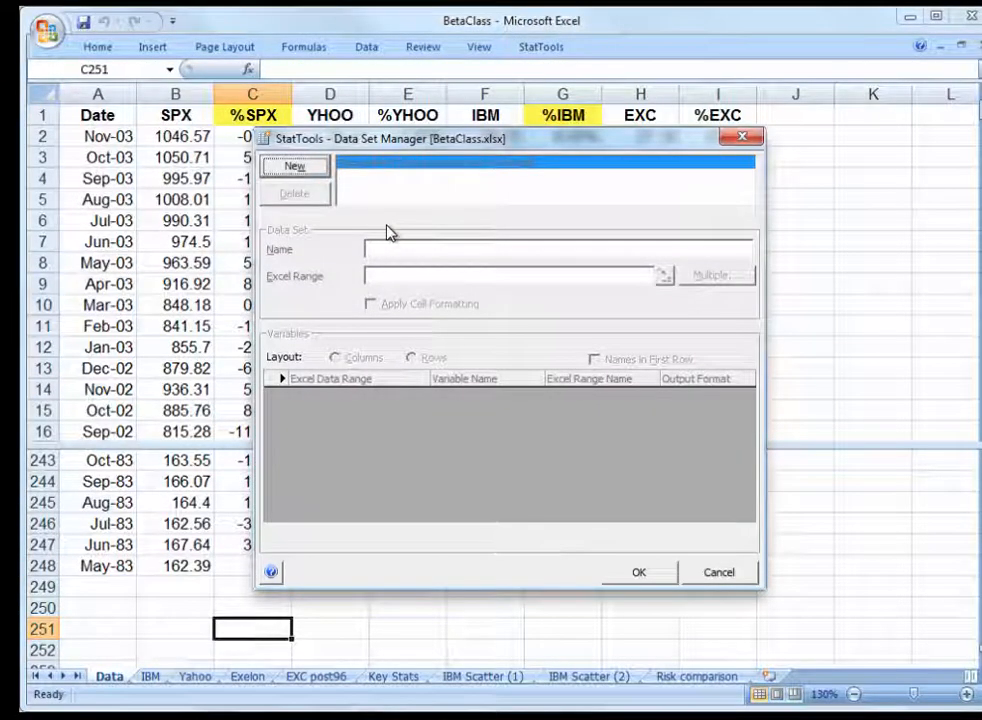
drag(396, 141, 585, 200)
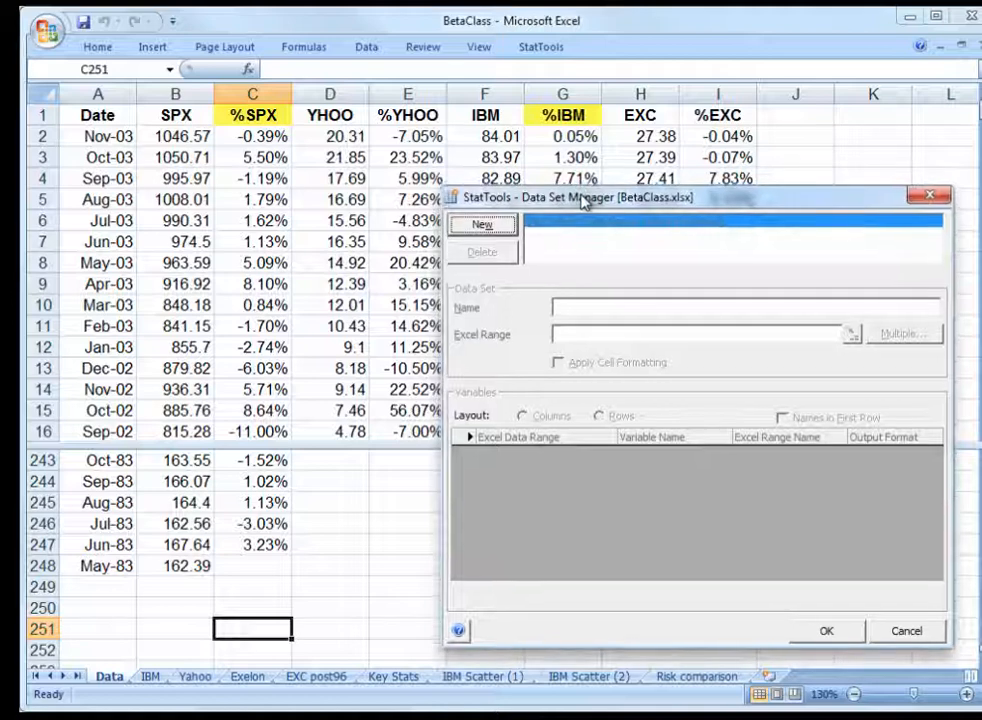
click(483, 226)
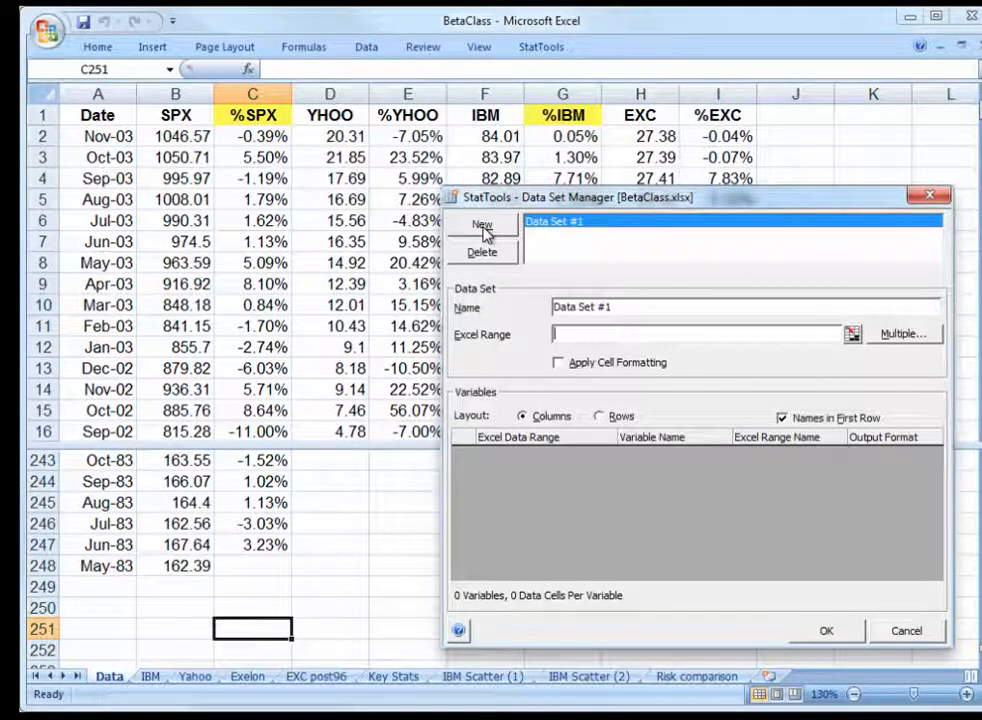
click(798, 334)
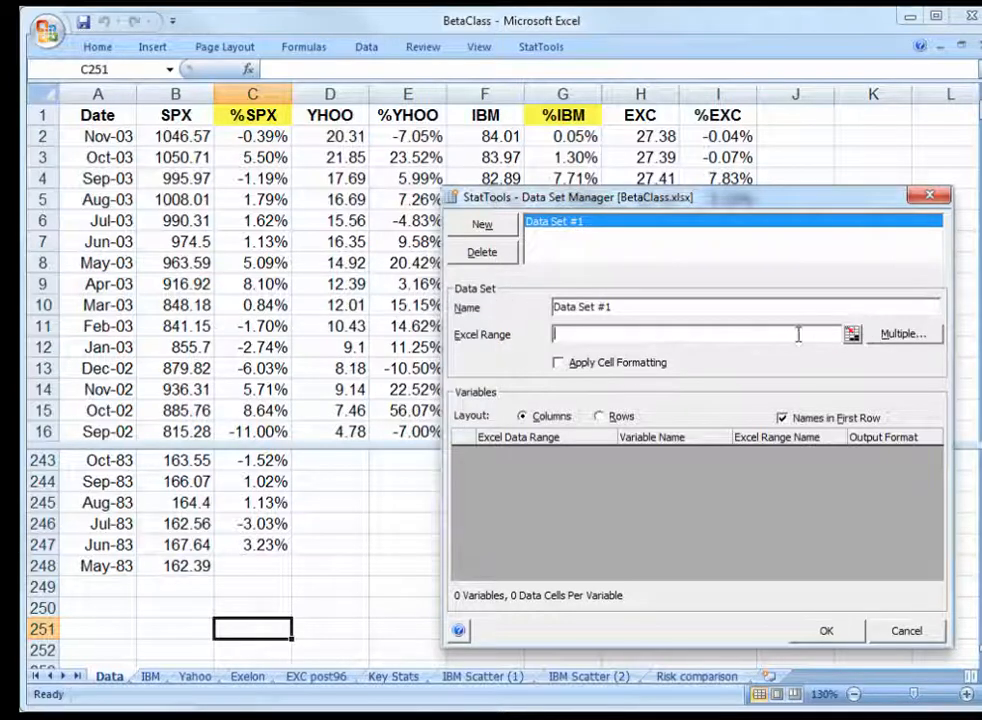
Set the new data set's range to A1:I247 on the Data sheet and accept the definition.
click(852, 336)
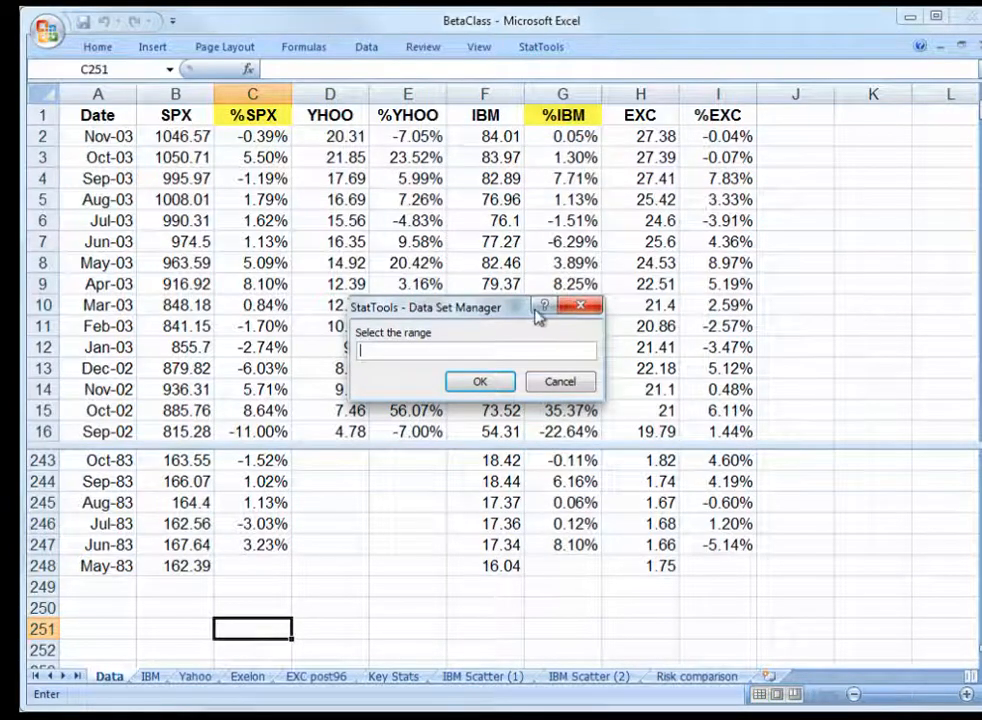
drag(524, 313, 938, 392)
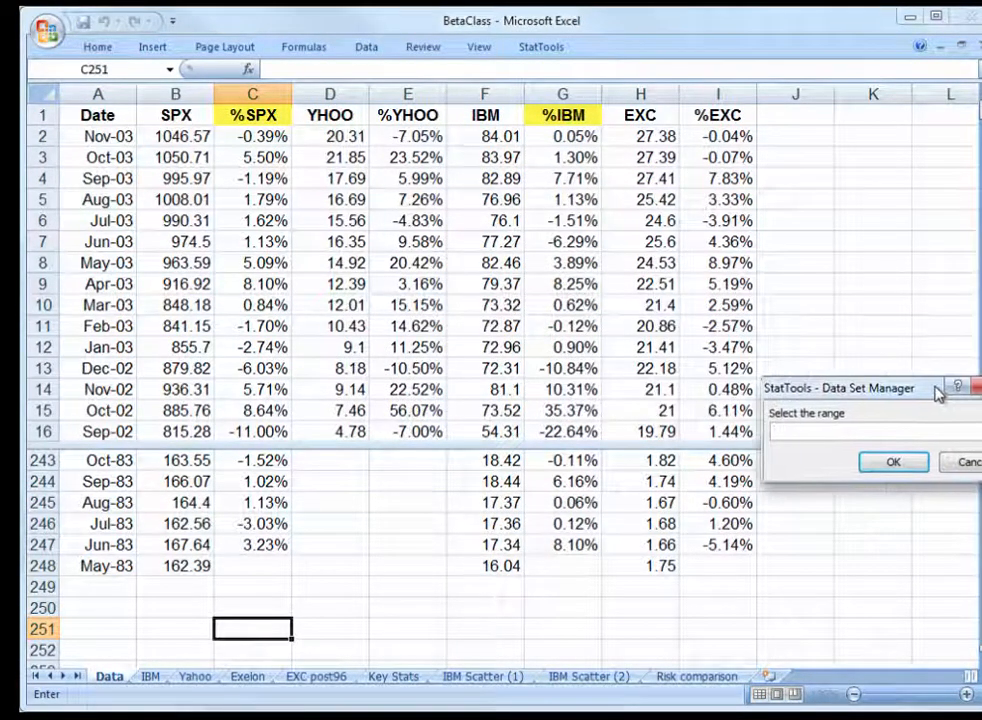
click(88, 116)
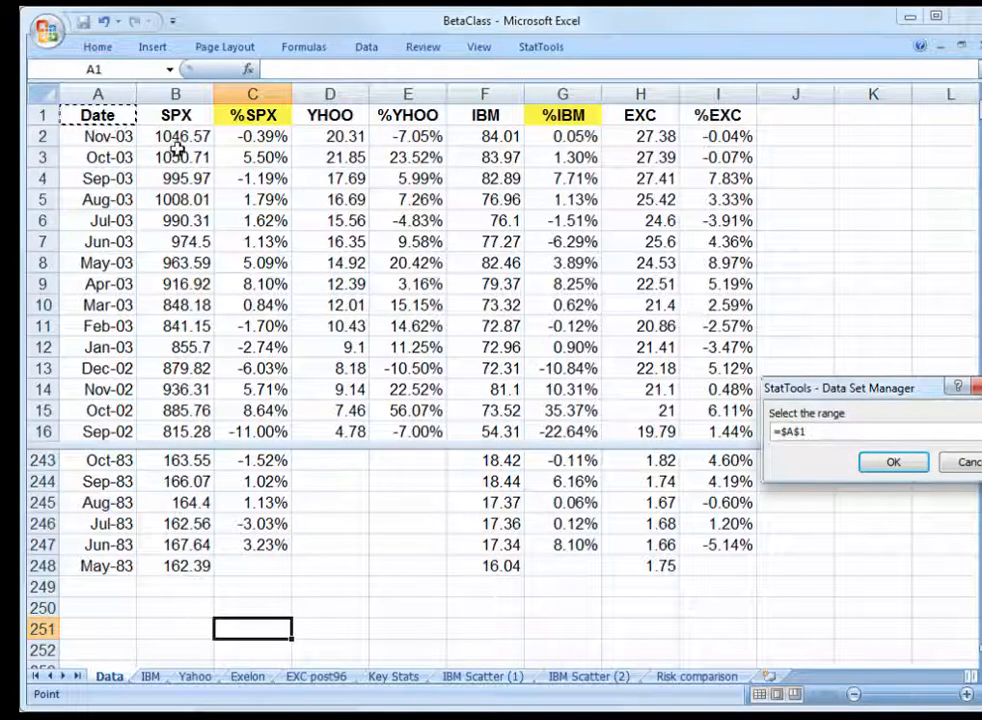
shift+click(720, 546)
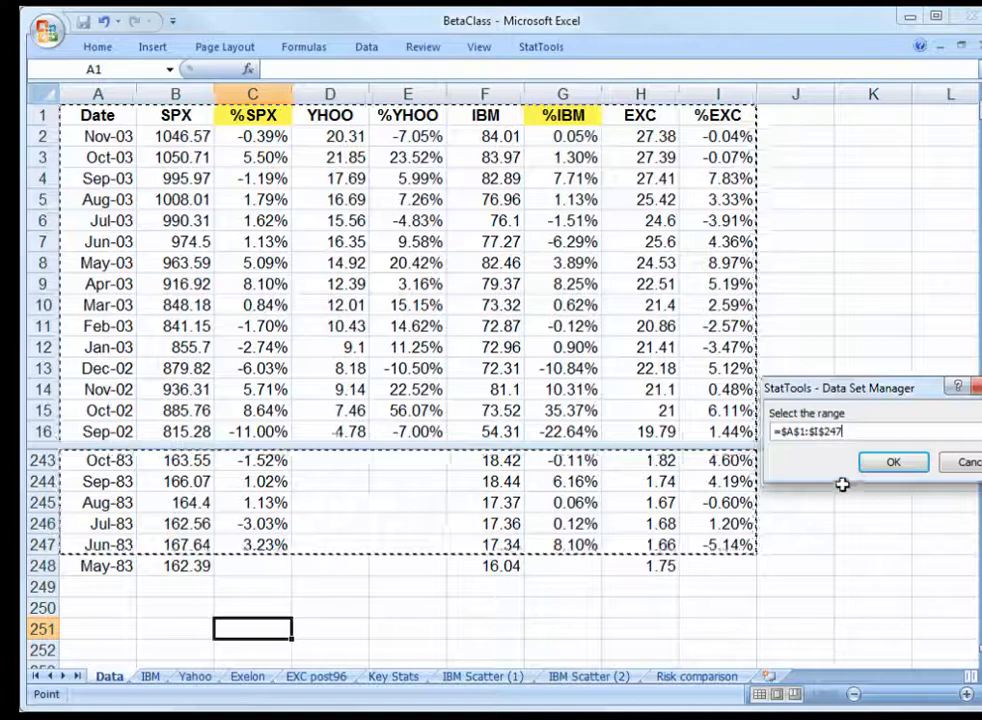
click(915, 465)
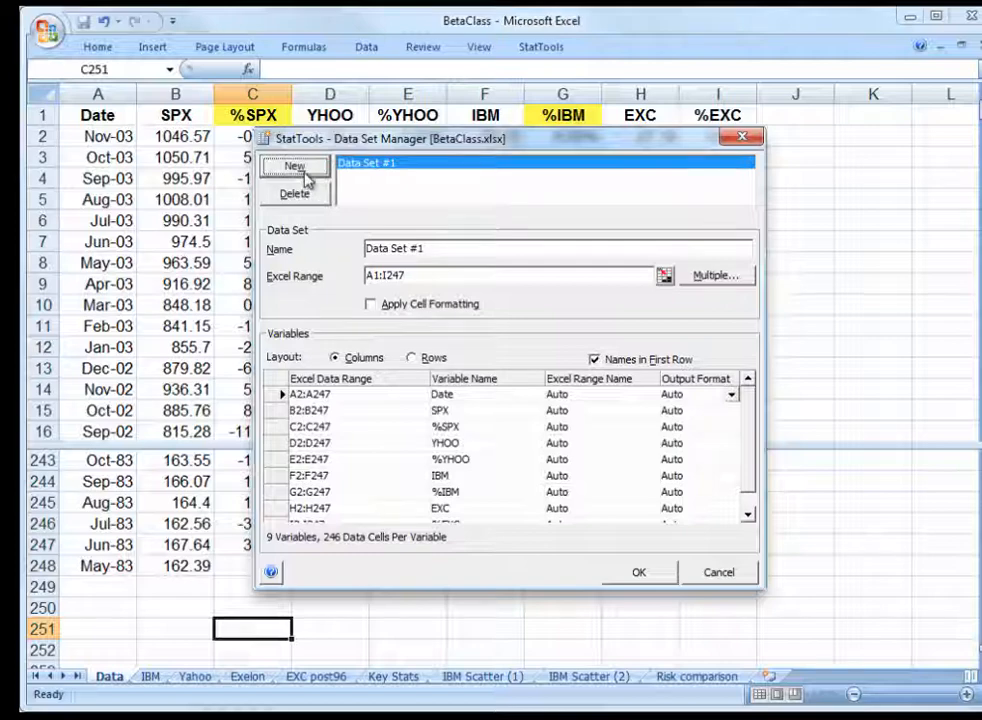
click(636, 573)
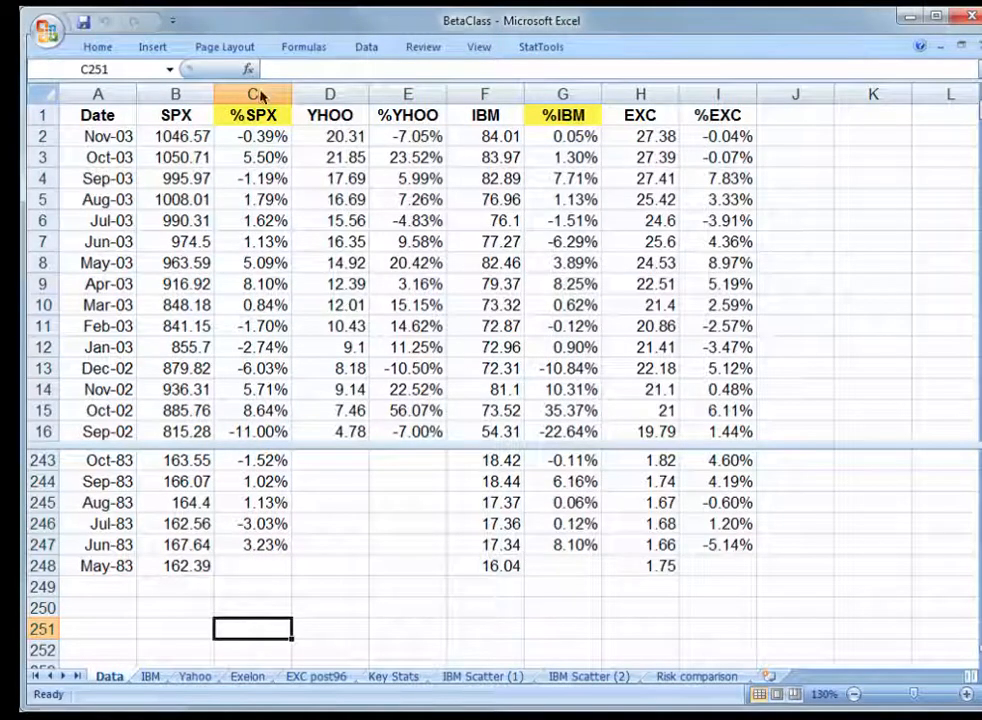
Run a StatTools multiple regression on Data Set #1 with %SPX as the independent and %IBM as the dependent variable.
click(548, 48)
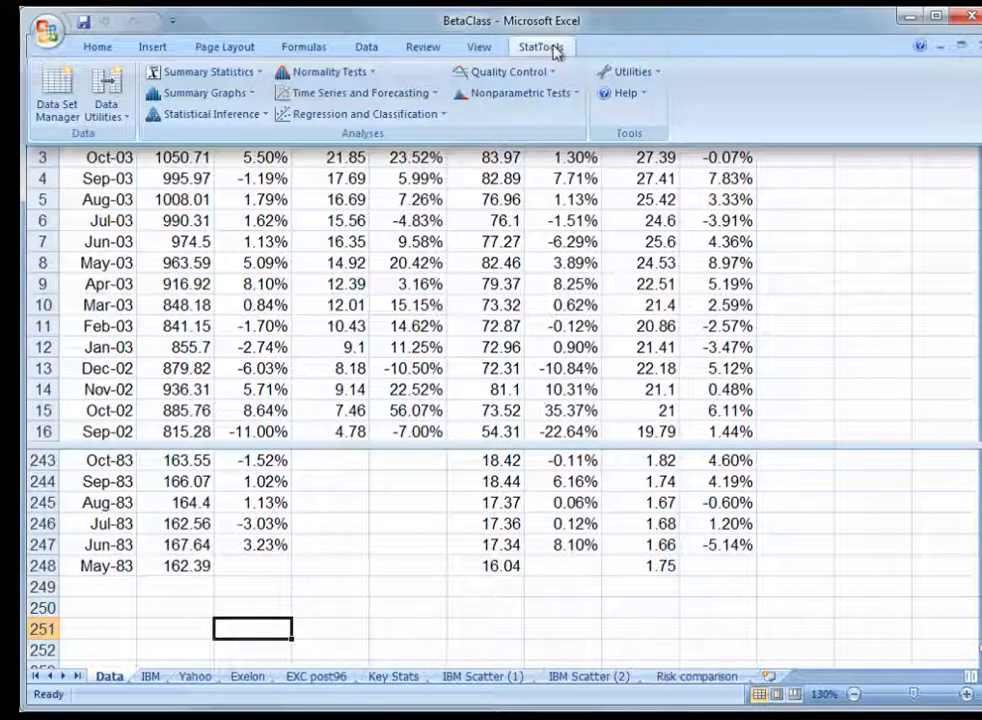
click(437, 116)
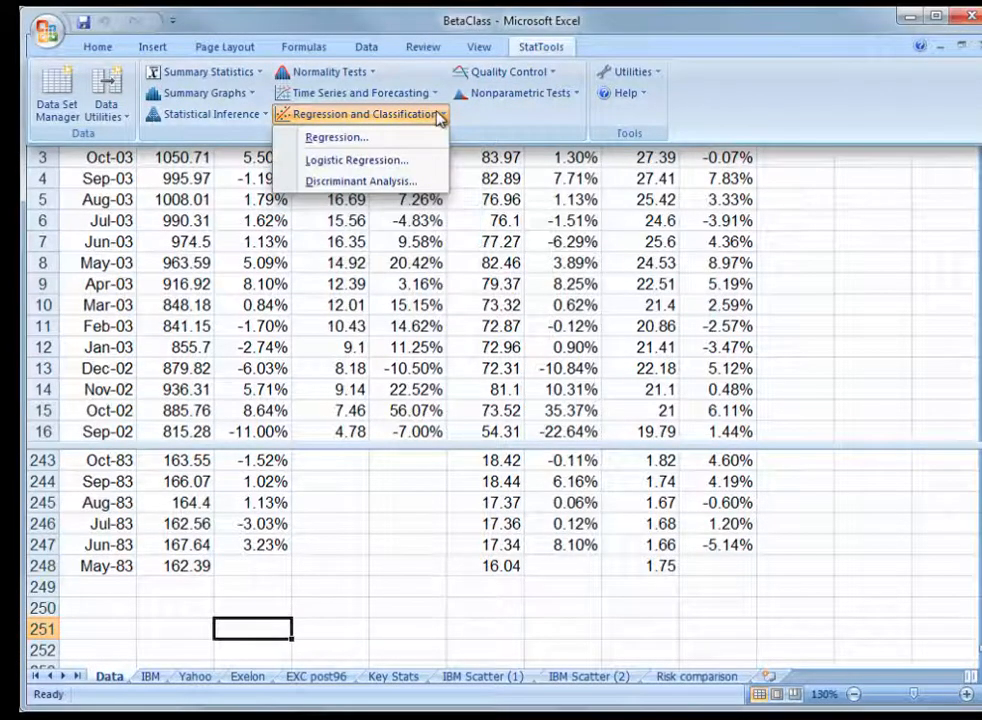
click(340, 138)
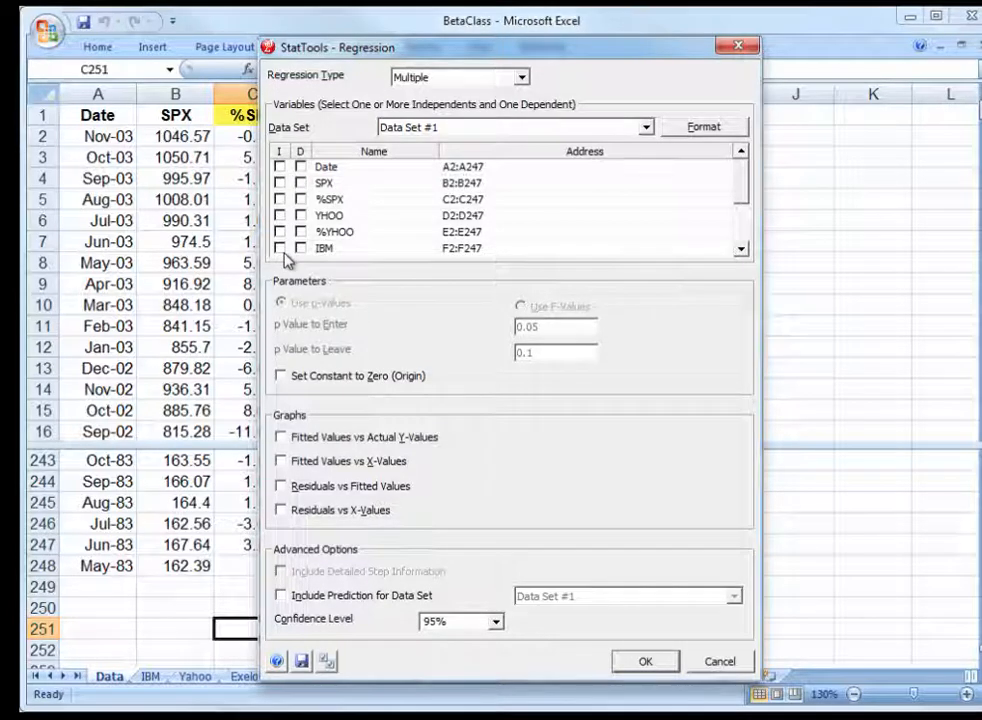
click(280, 200)
scroll(366, 221, down, 2)
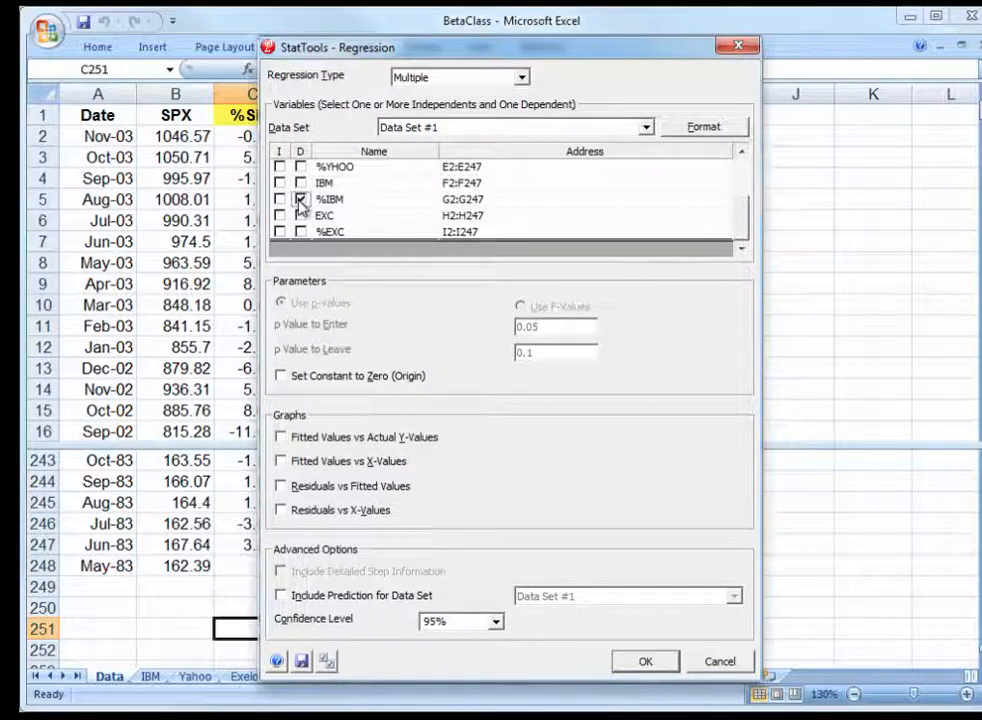
scroll(300, 205, up, 2)
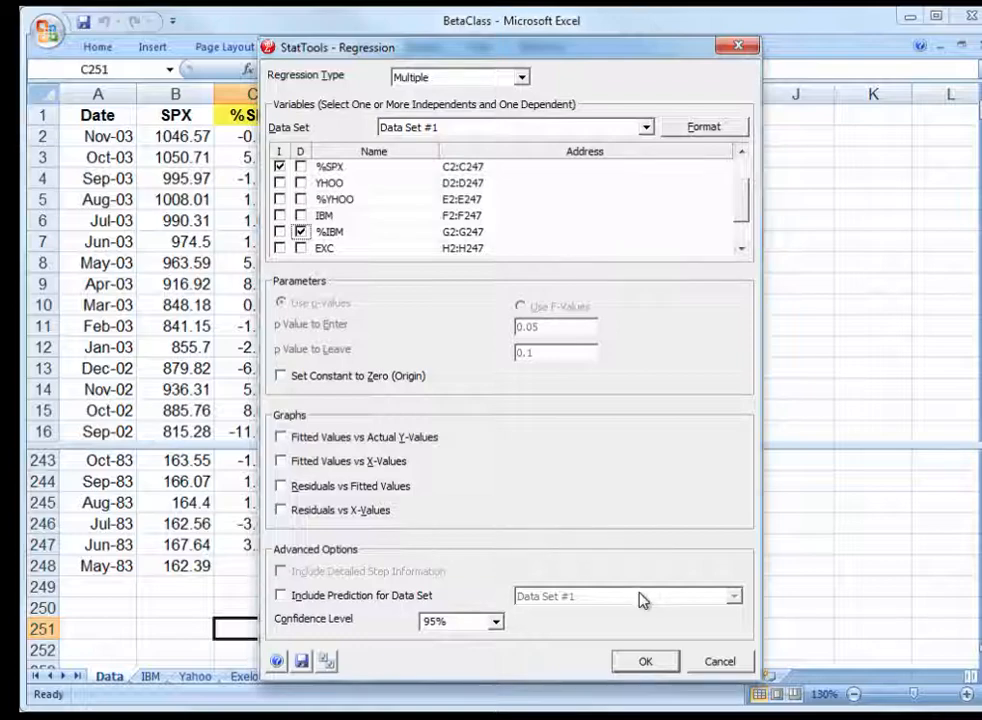
click(647, 663)
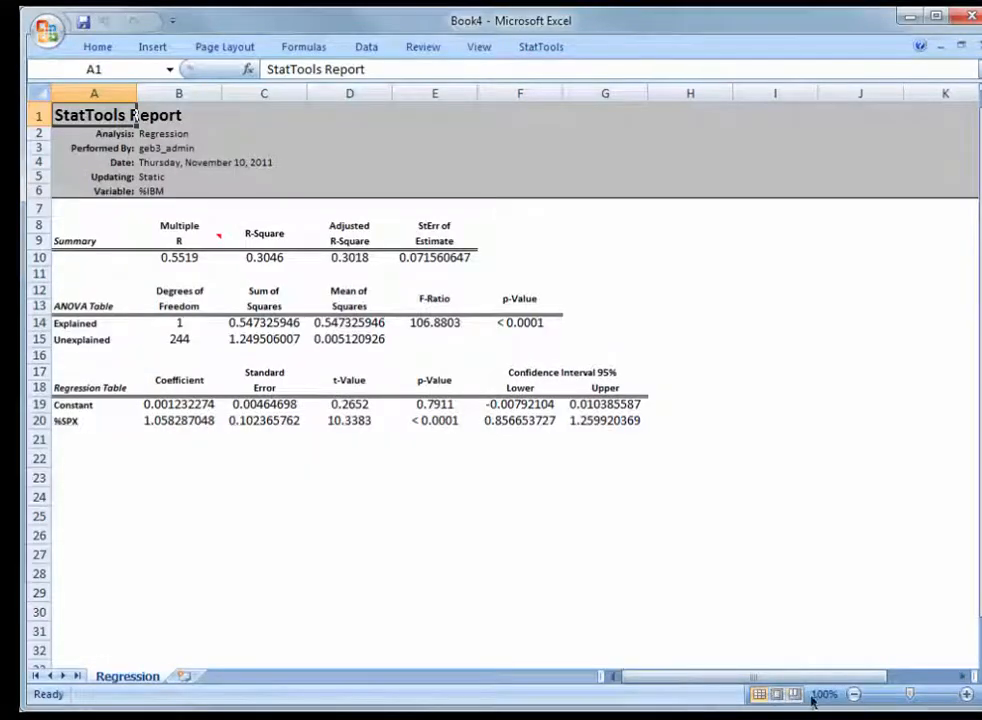
Highlight the R-Square value in cell C10 of the regression report with yellow fill.
click(967, 695)
click(967, 695)
click(967, 695)
click(967, 695)
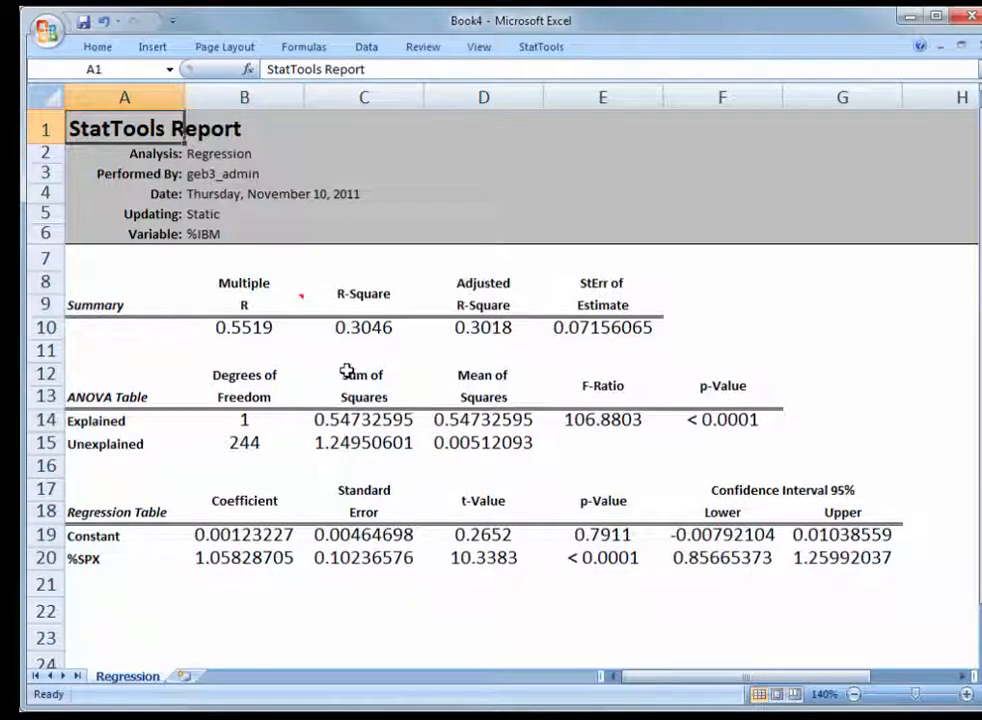
click(364, 328)
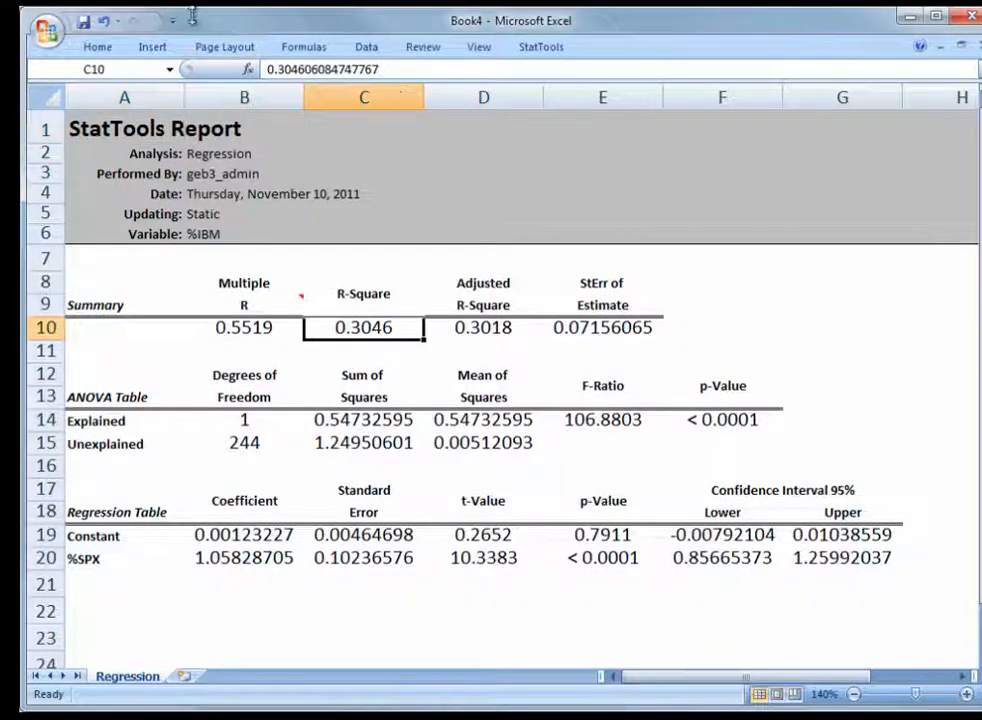
click(106, 46)
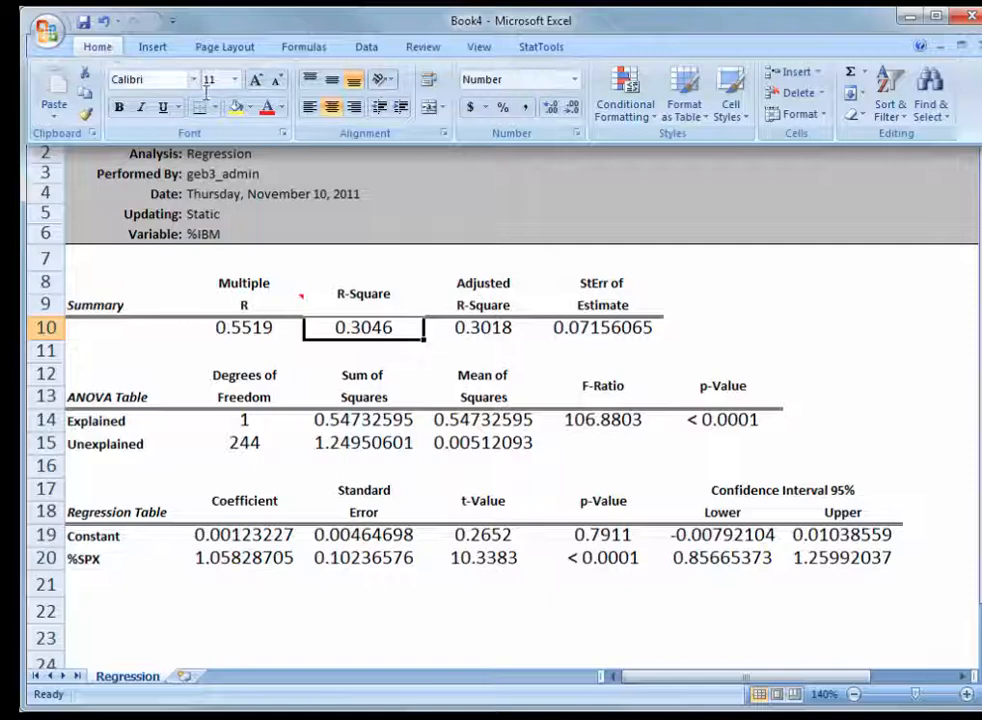
click(236, 107)
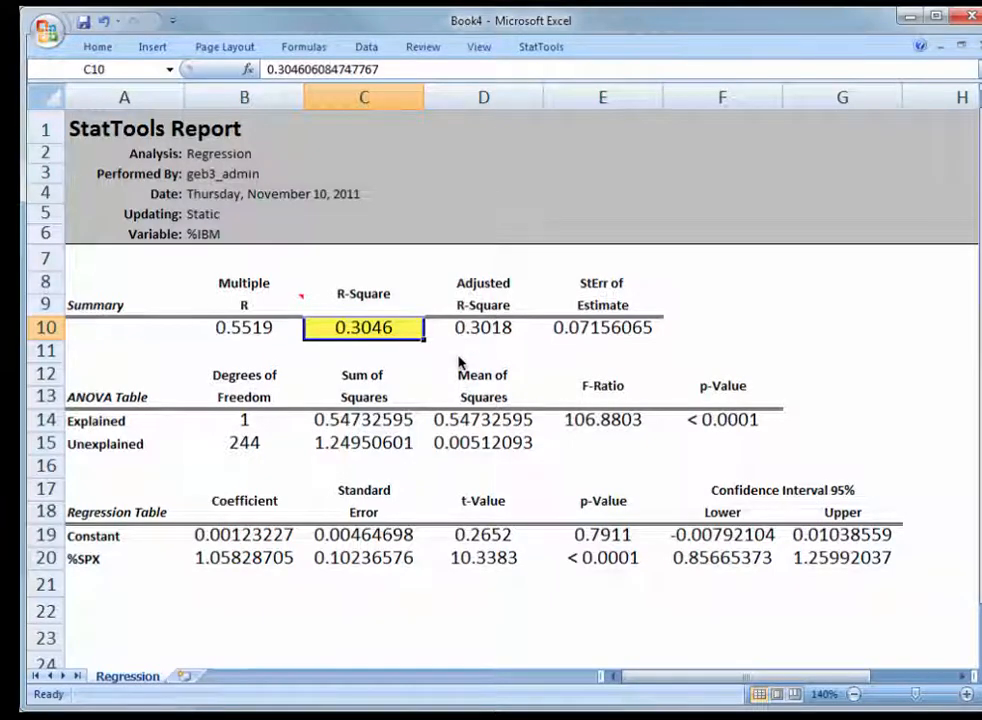
Fill the Constant and %SPX coefficient cells, B19 and B20, with yellow.
click(250, 533)
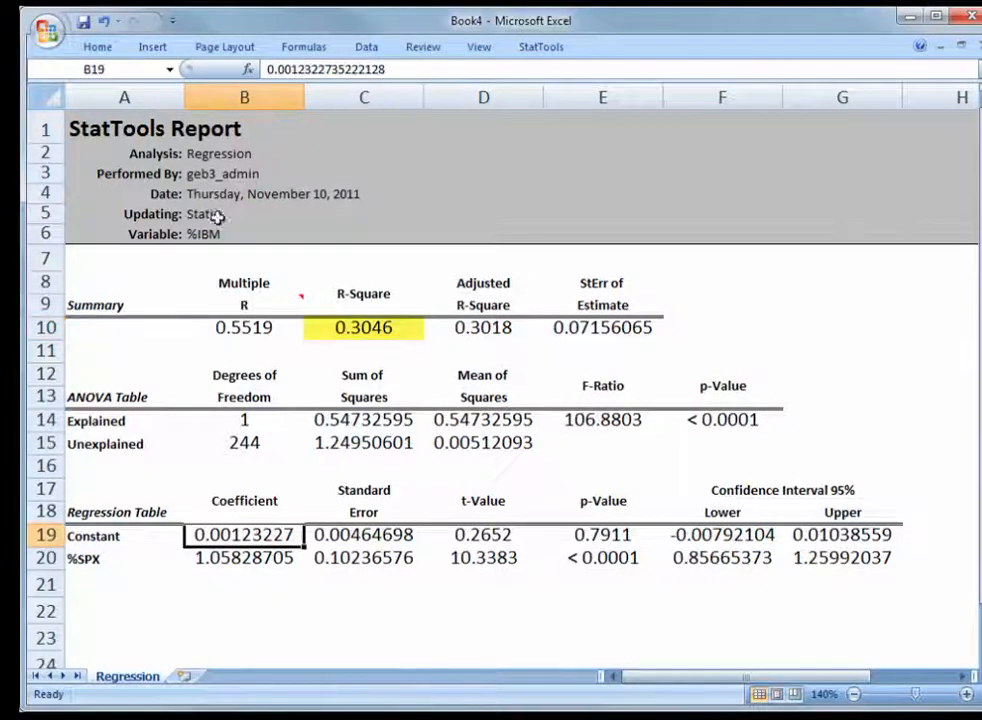
click(100, 48)
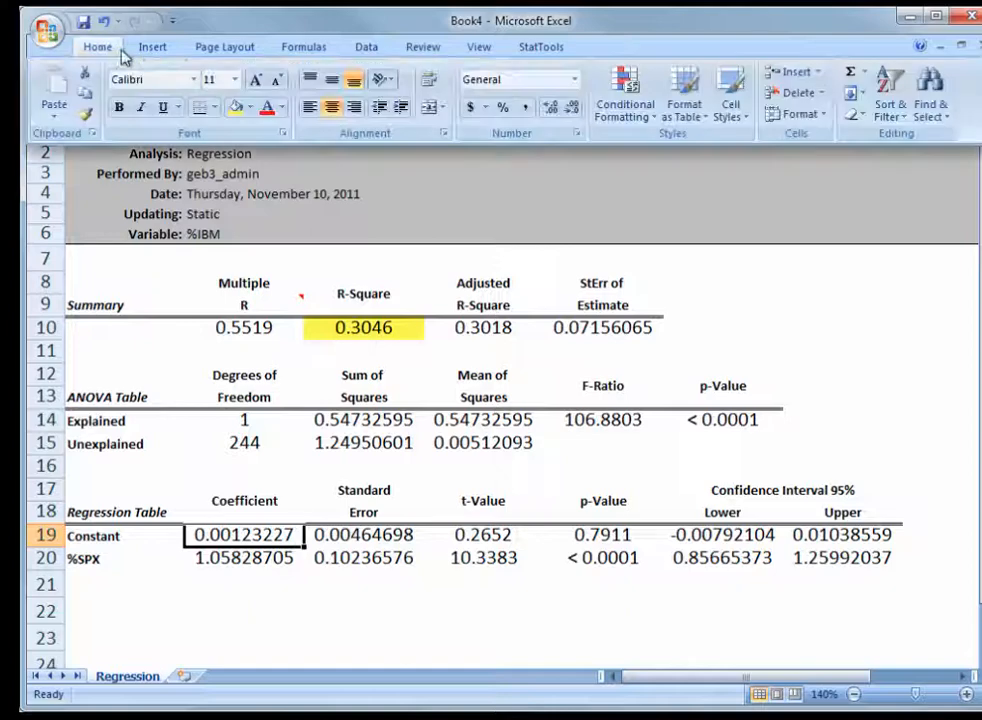
click(235, 107)
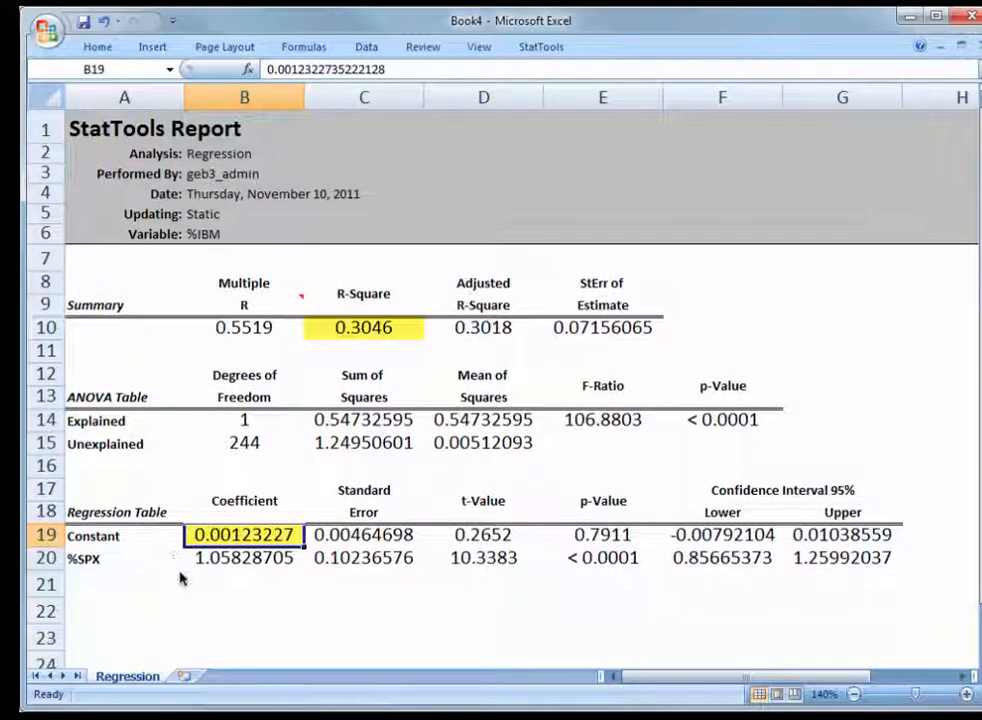
click(230, 560)
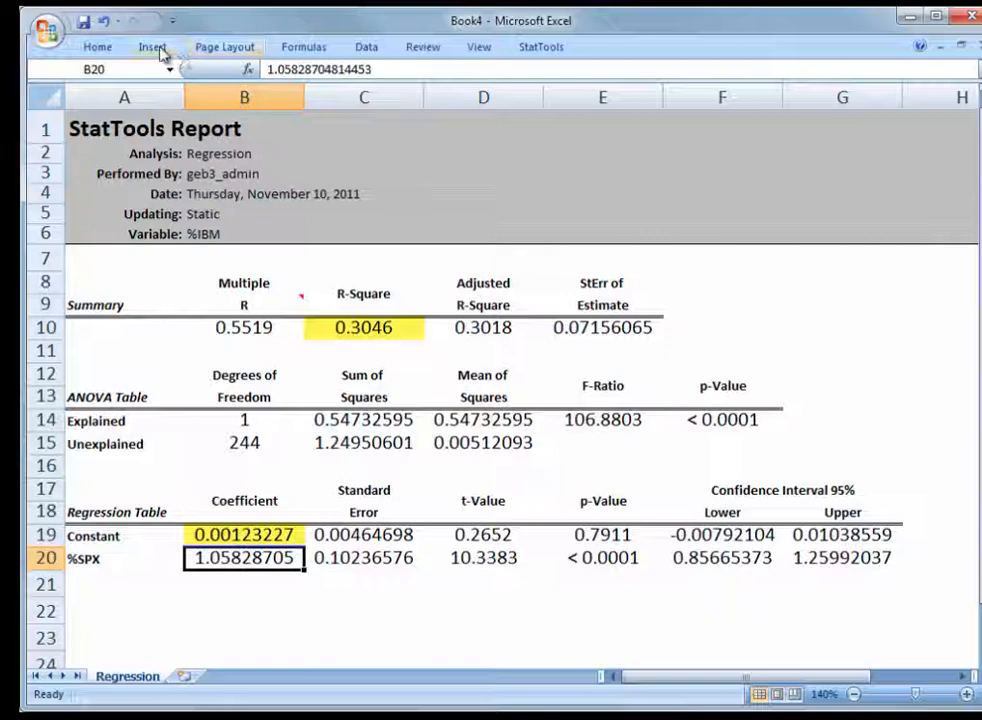
click(152, 48)
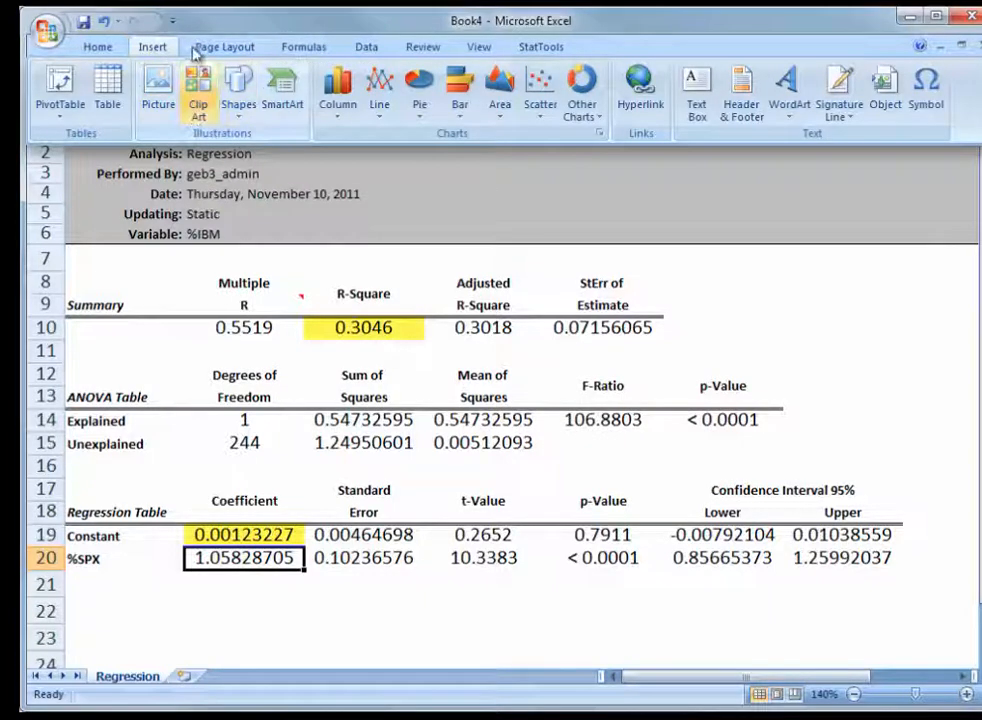
click(101, 46)
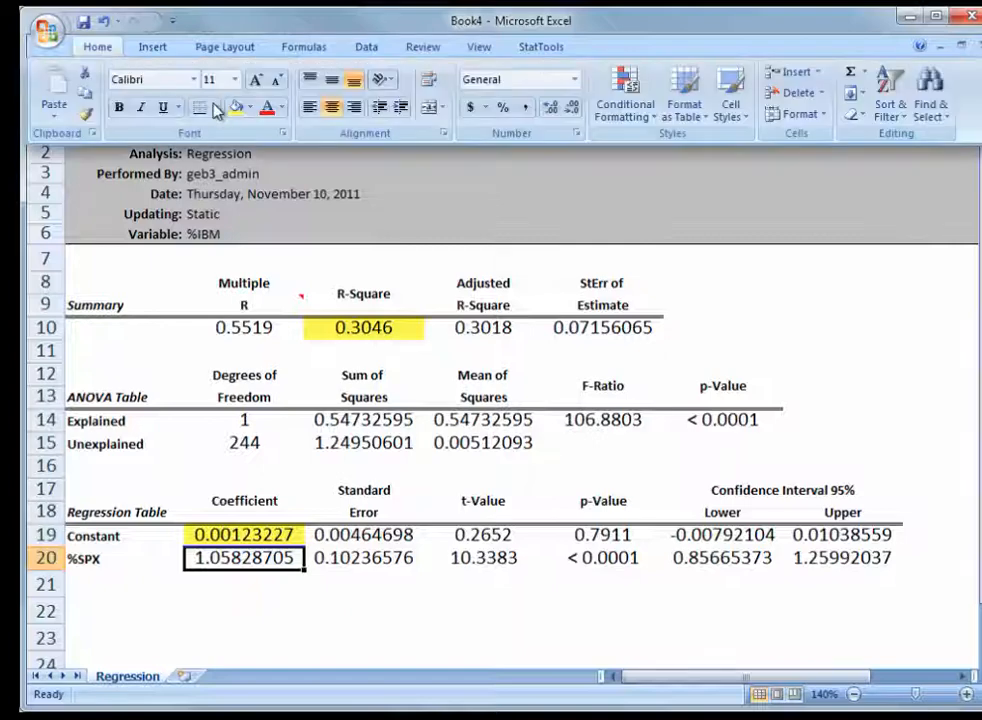
click(237, 107)
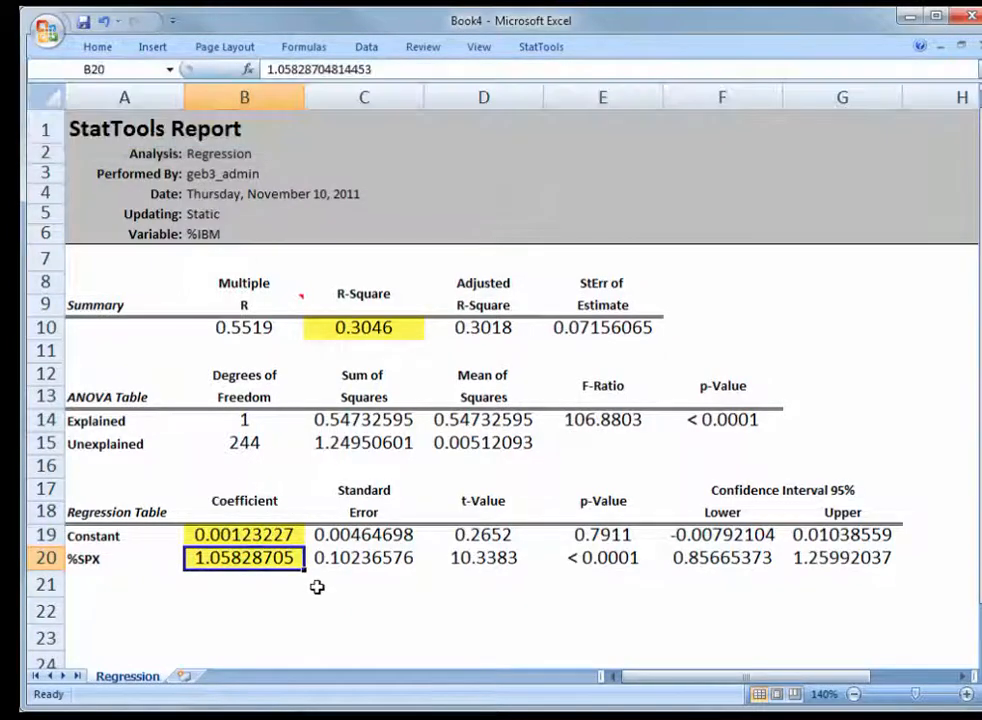
Highlight the %SPX p-value in cell E20 of the regression table with yellow fill.
click(600, 557)
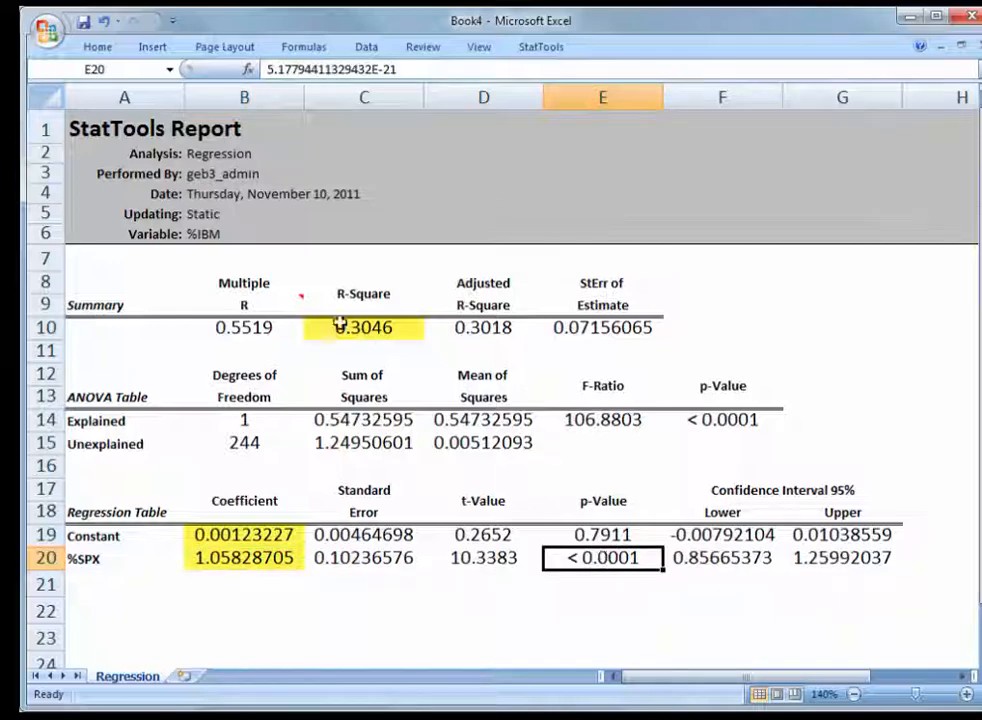
click(152, 47)
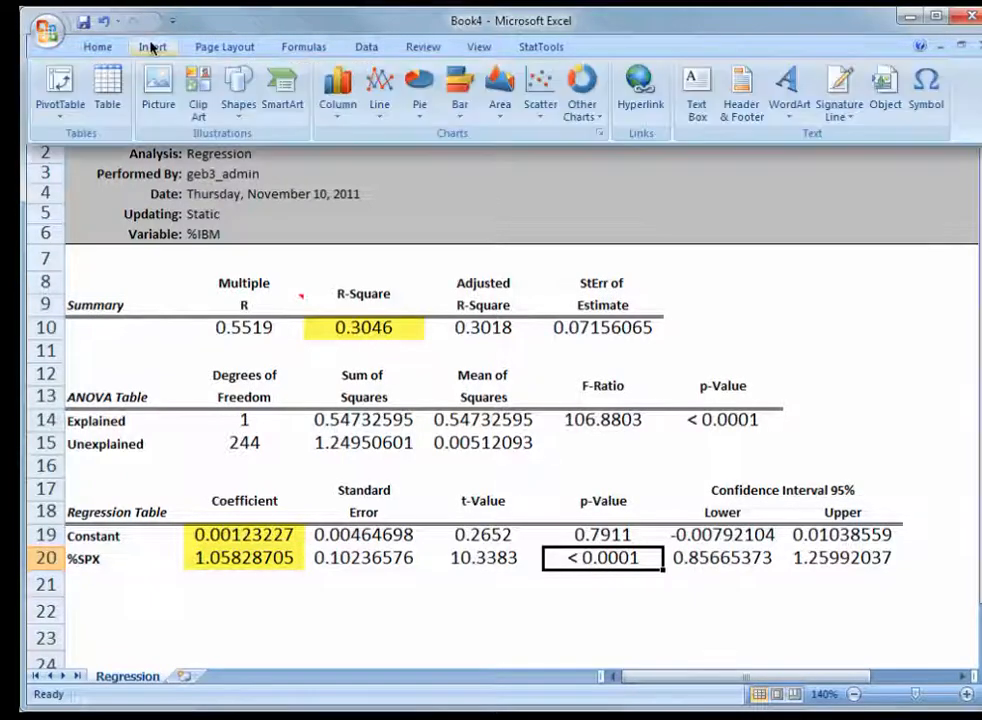
click(97, 47)
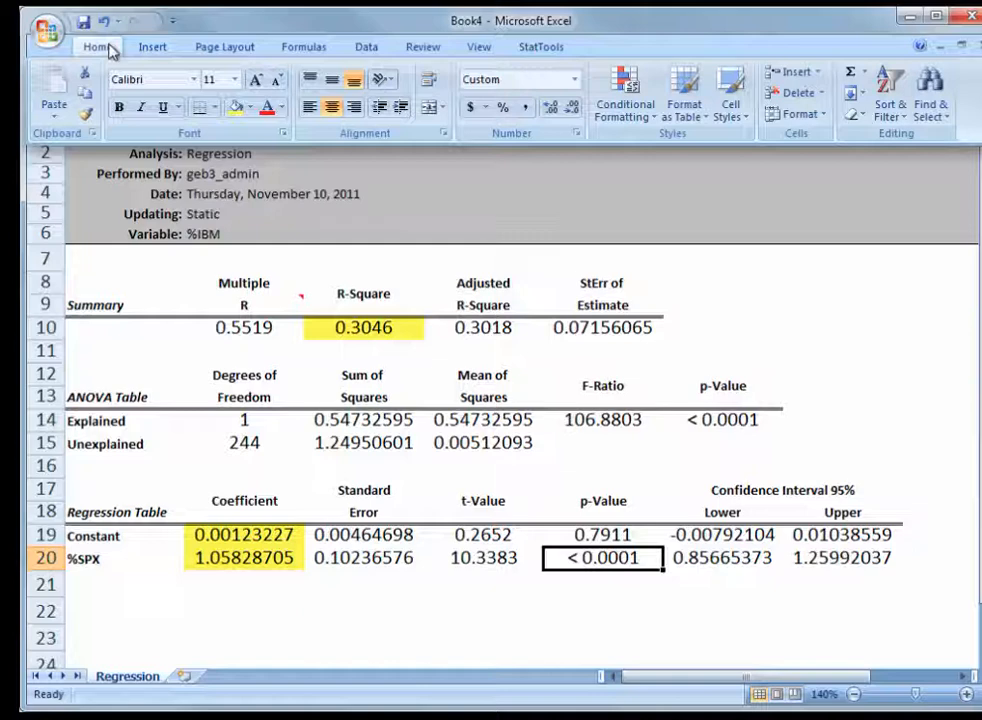
click(97, 47)
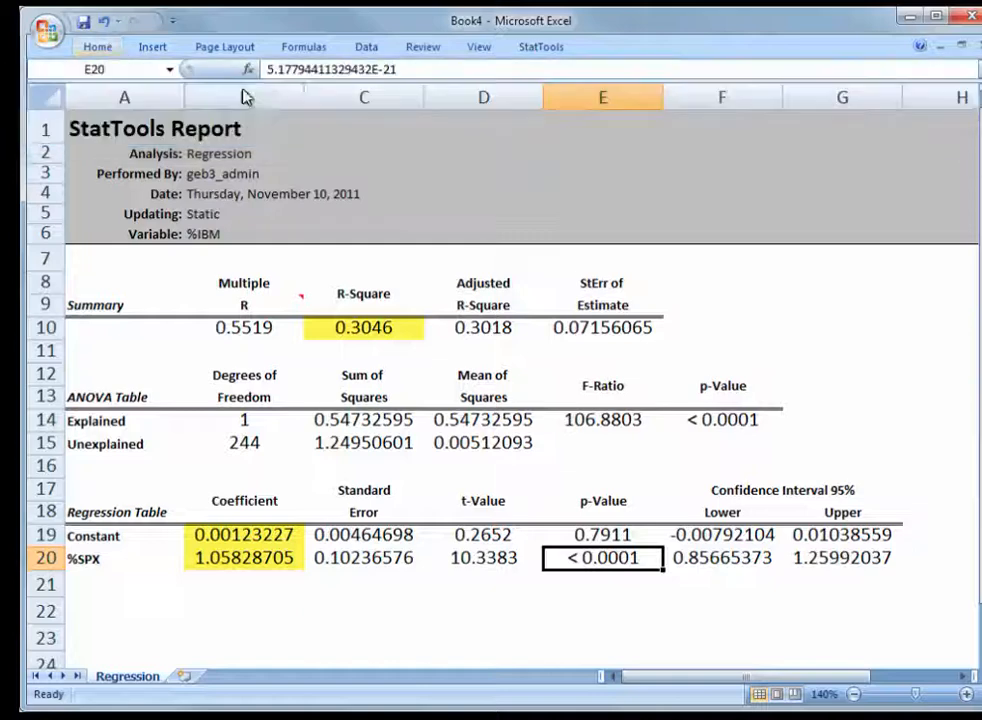
click(102, 46)
click(235, 106)
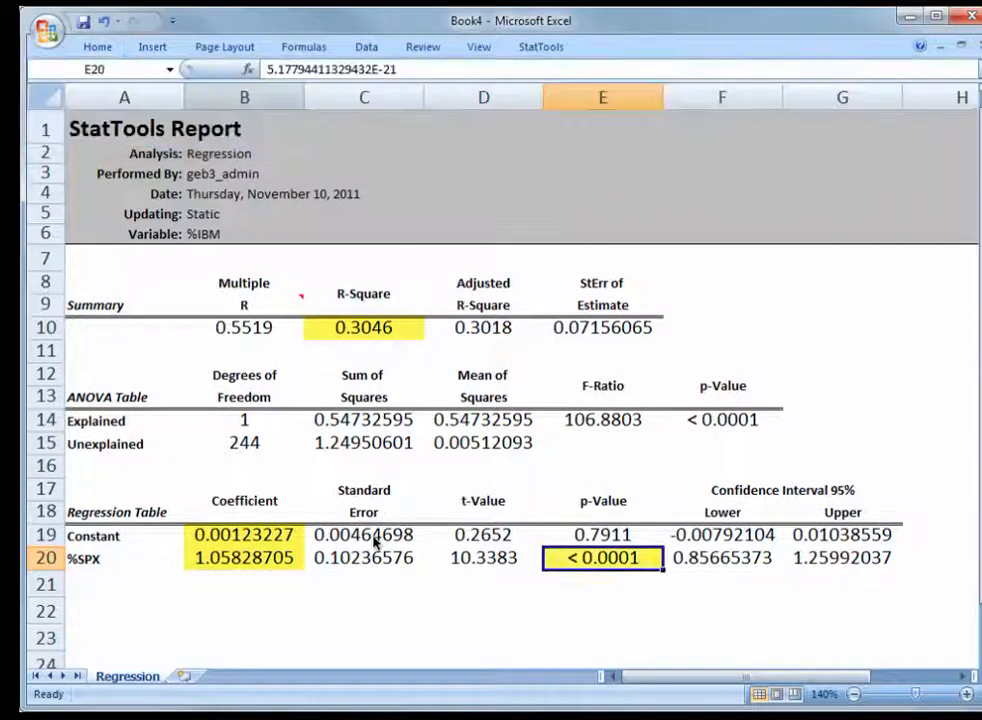